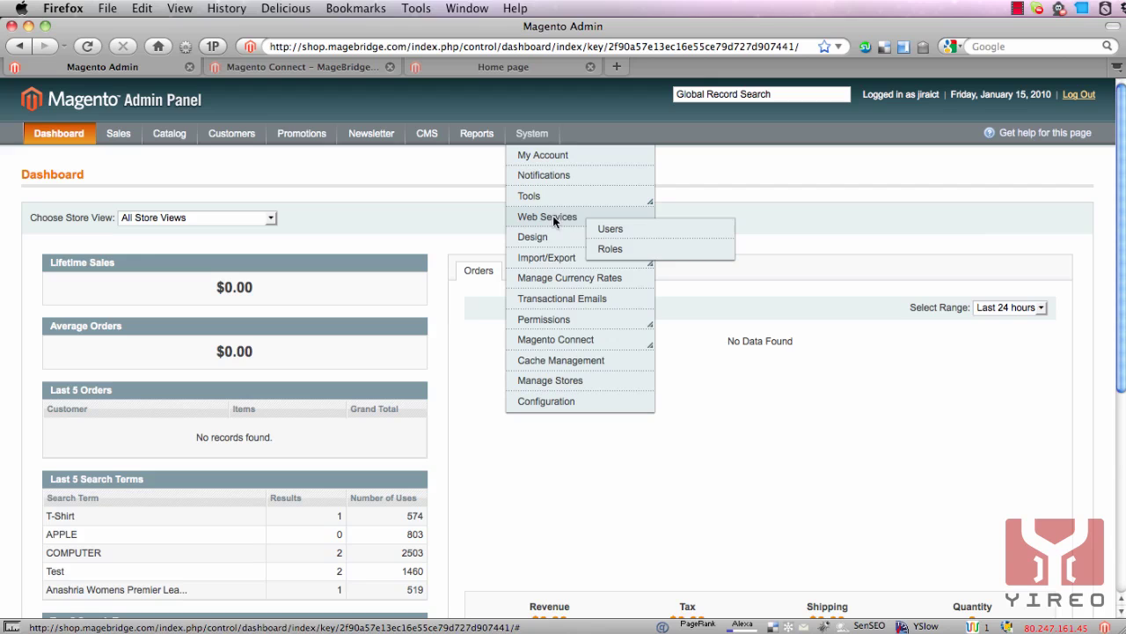
Review the magebridge API user's account info and its Full access role
click(613, 231)
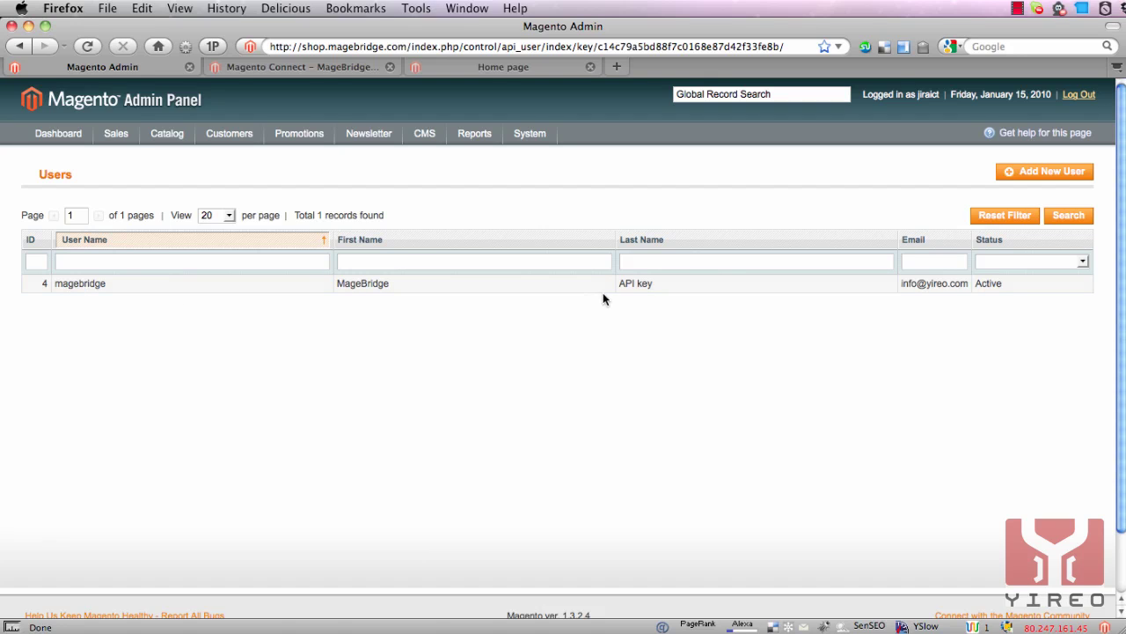
click(80, 290)
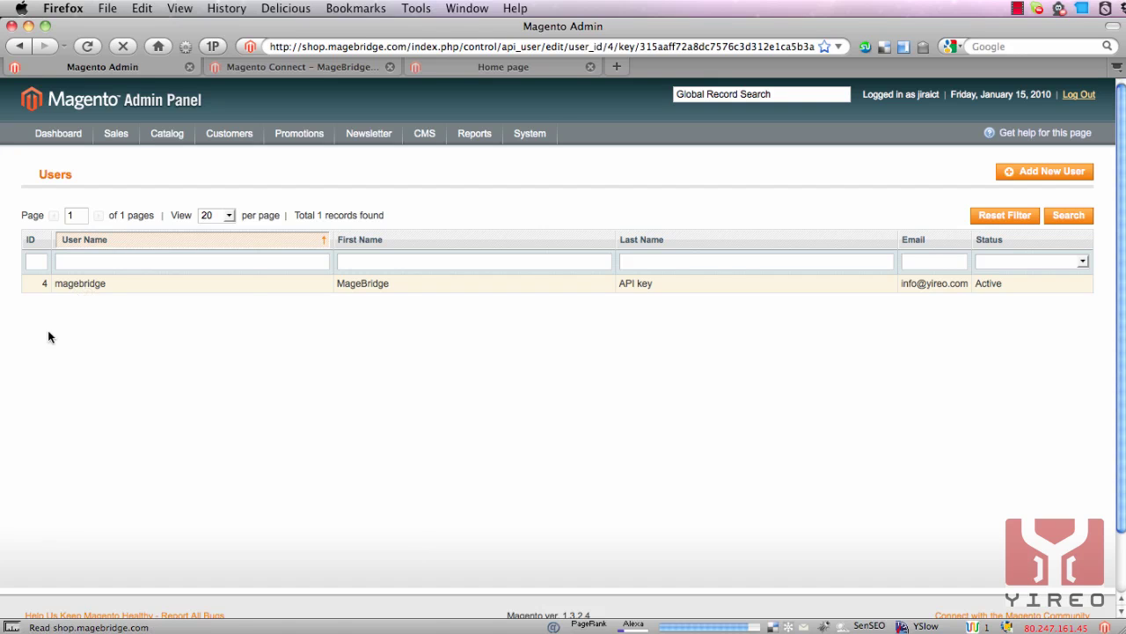
click(58, 219)
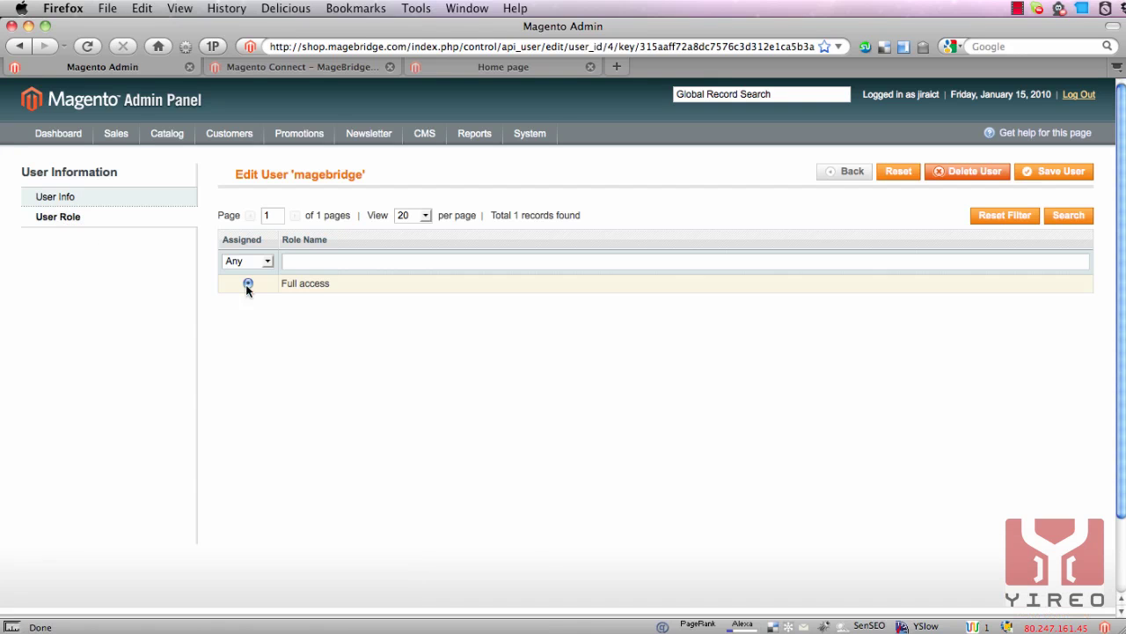
click(68, 200)
mouse_move(529, 133)
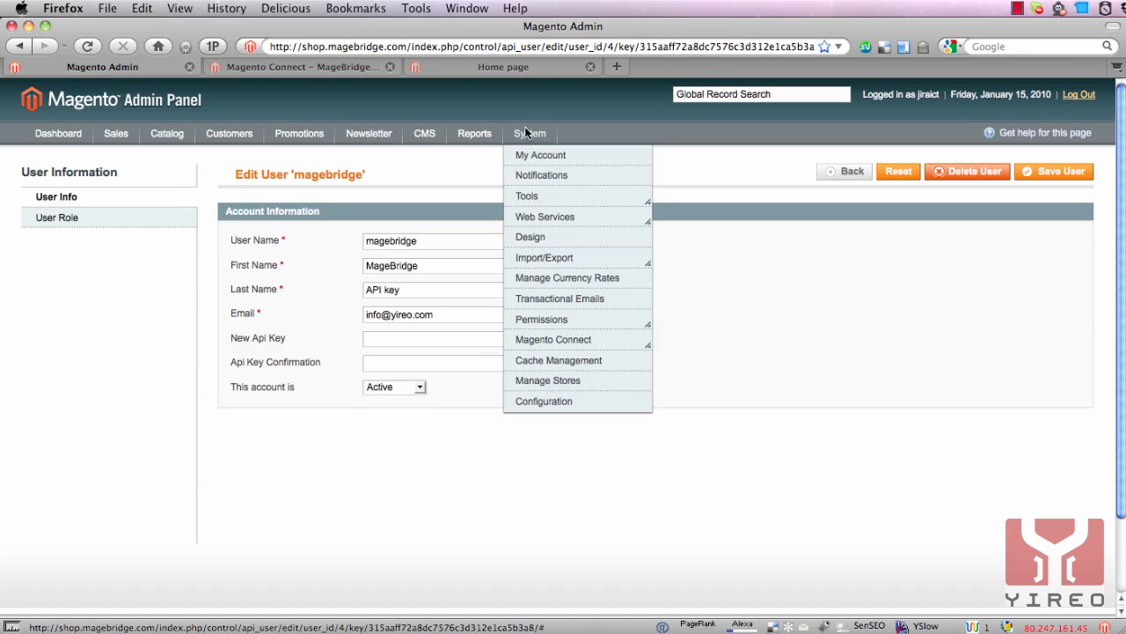
click(280, 68)
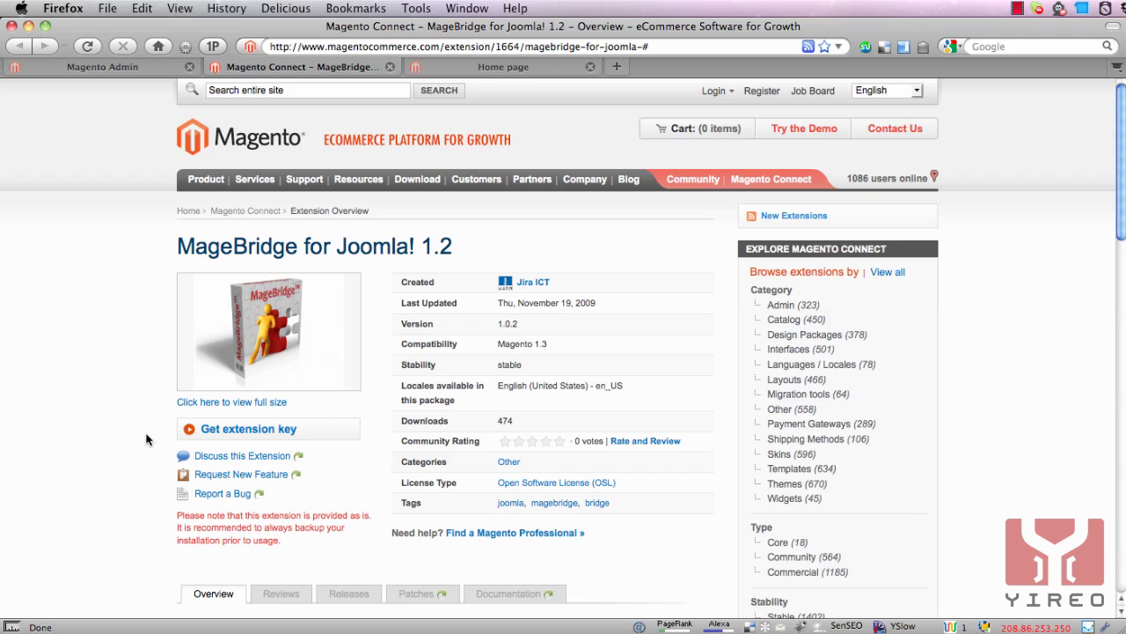
Accept the license and select the revealed key magento-community/Jira_MageBridge
click(240, 431)
click(231, 456)
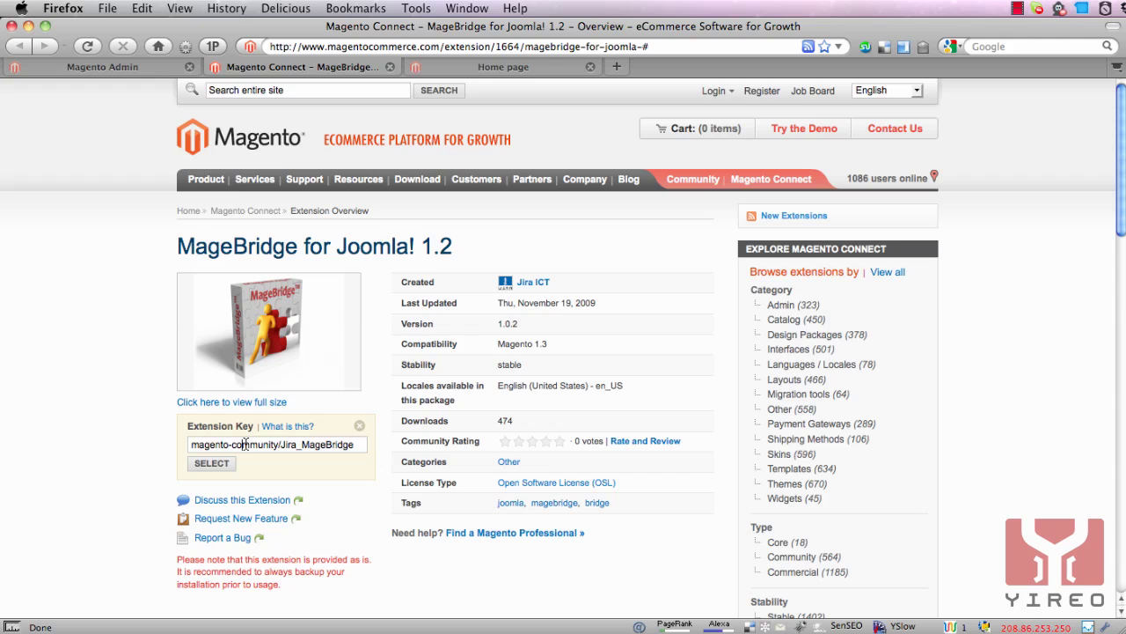
click(231, 461)
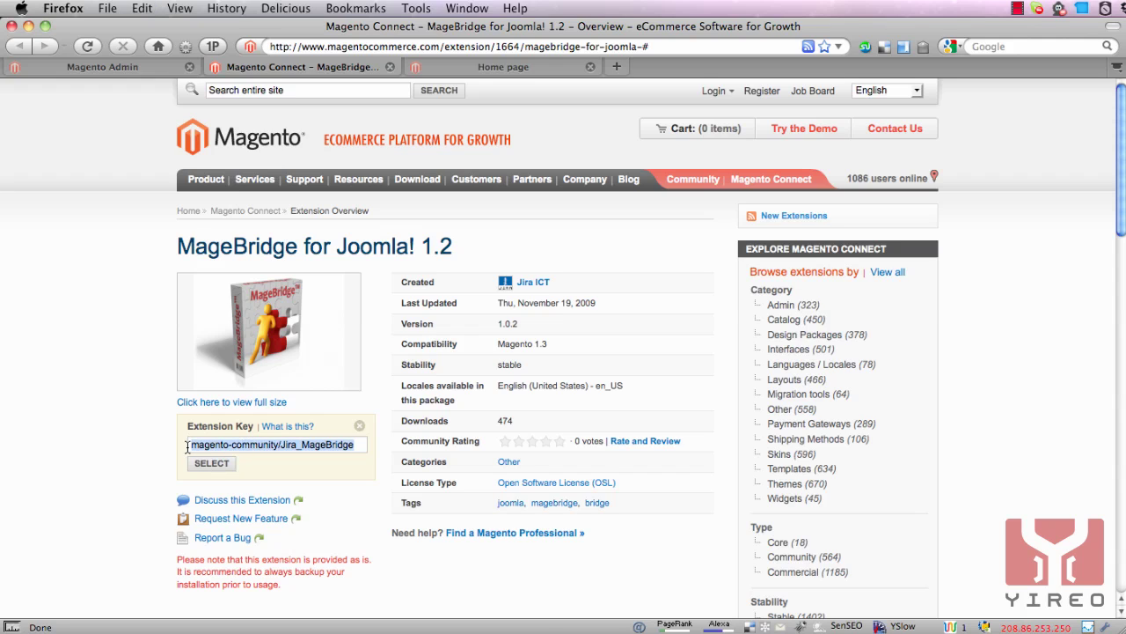
Install magento-community/Jira_MageBridge in Connect Manager and refresh to list version 1.0.2
click(127, 68)
mouse_move(529, 132)
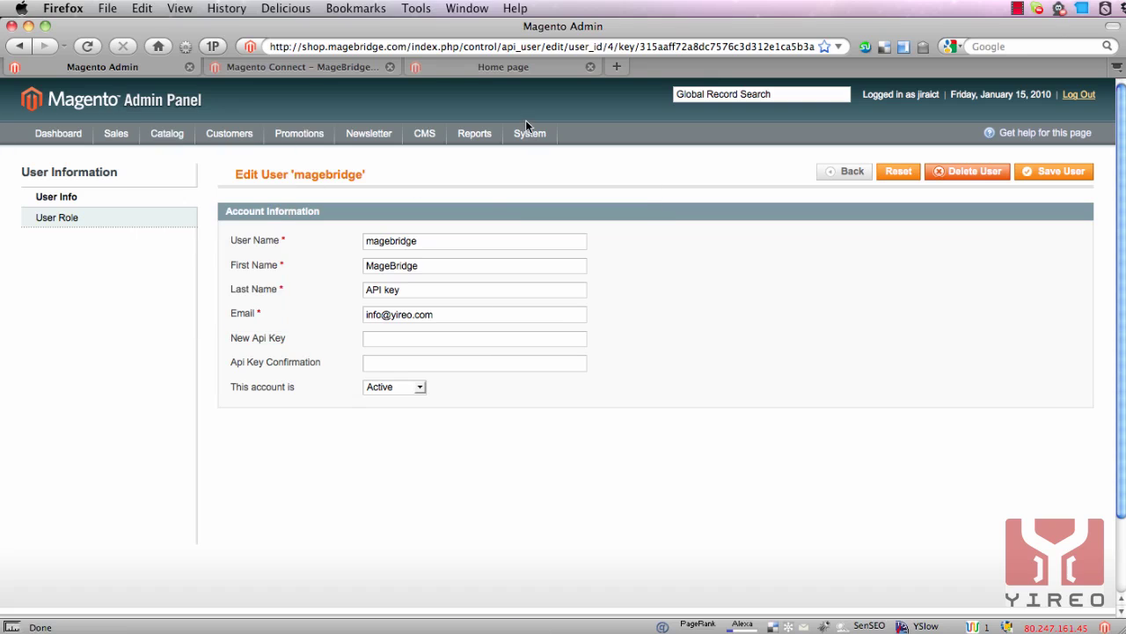
mouse_move(553, 340)
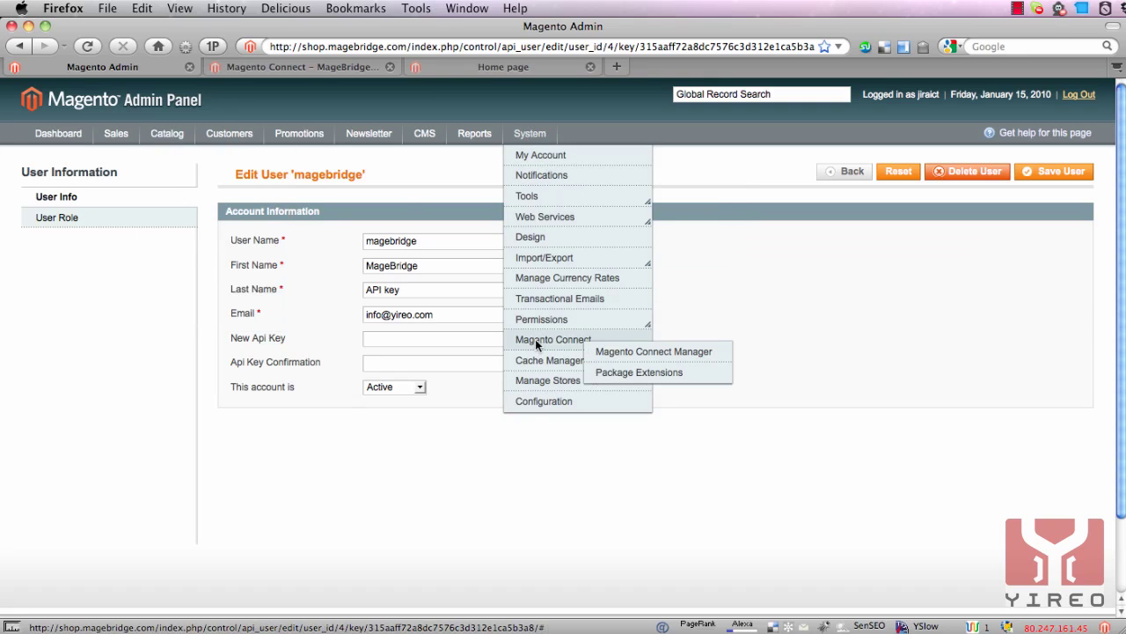
click(628, 353)
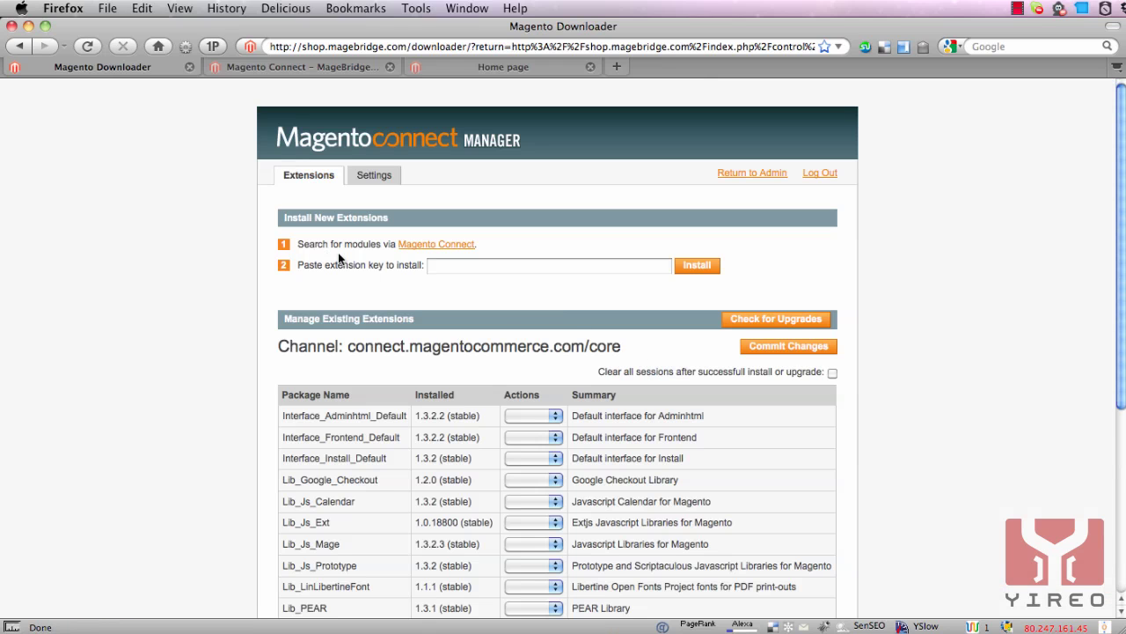
click(443, 269)
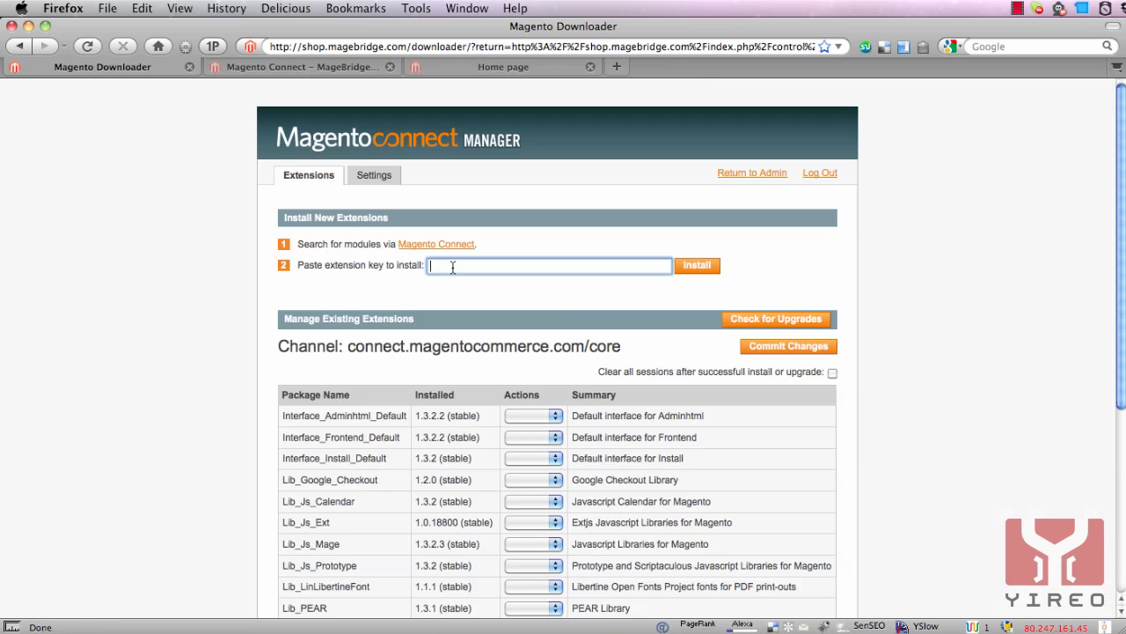
text(magento-community/Jira_MageBridge)
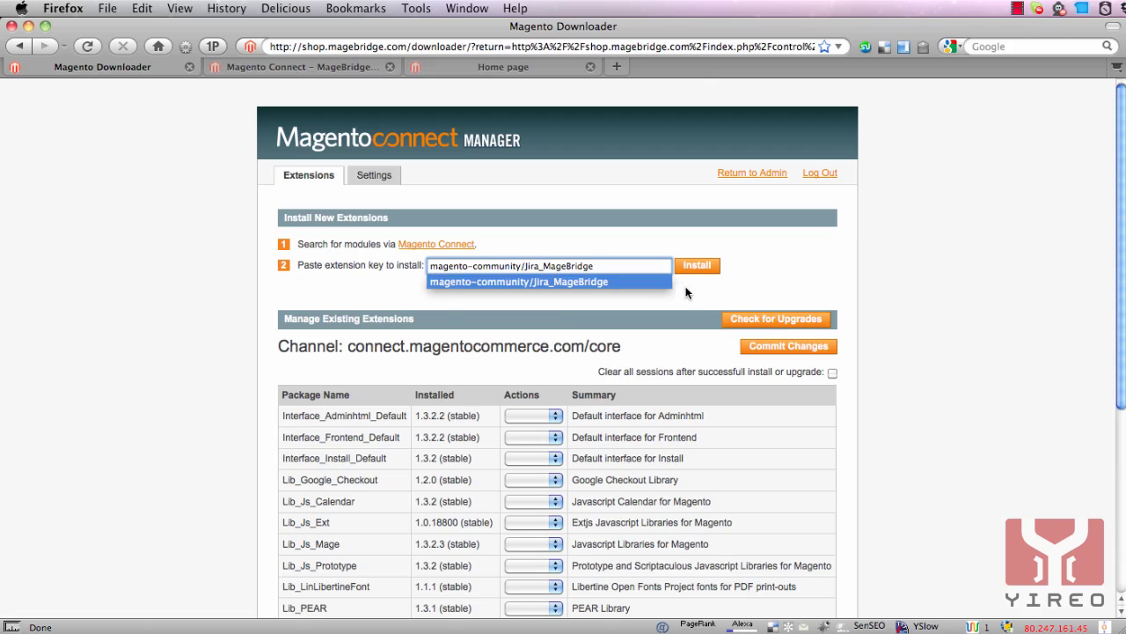
click(687, 266)
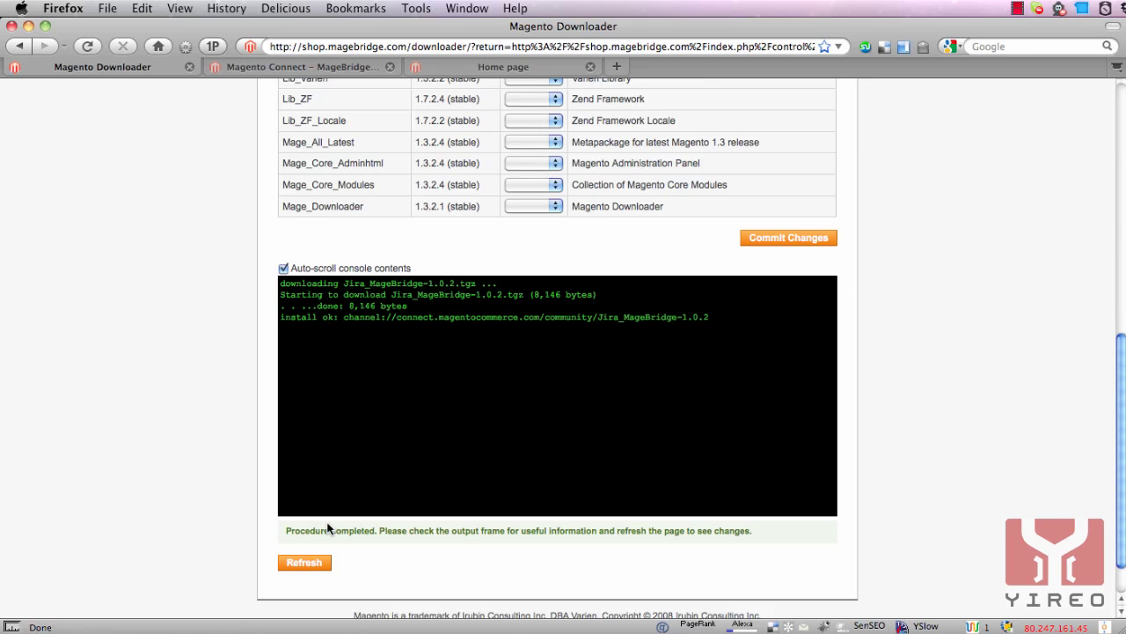
click(304, 563)
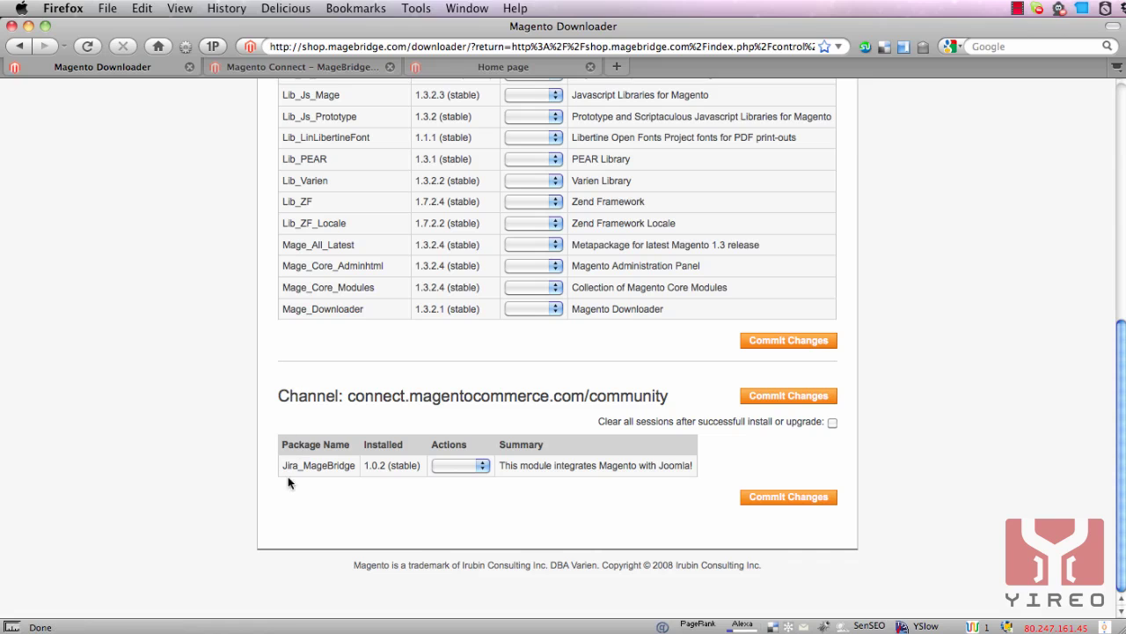
Enter and save the license key in the CMS MageBridge Installer settings
click(1121, 95)
click(751, 175)
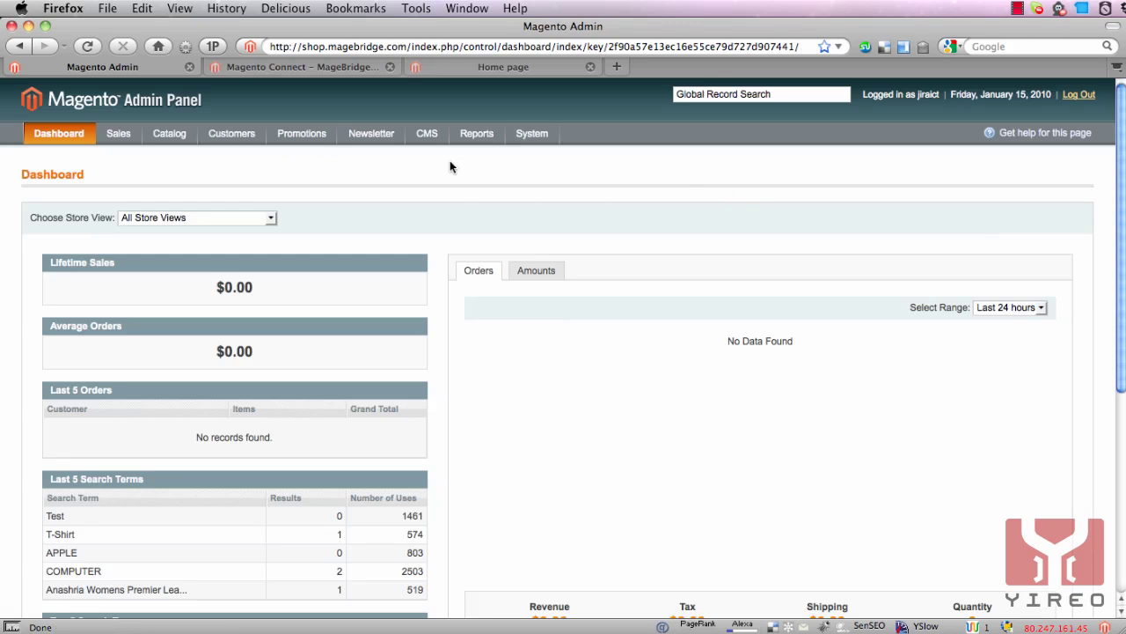
mouse_move(427, 133)
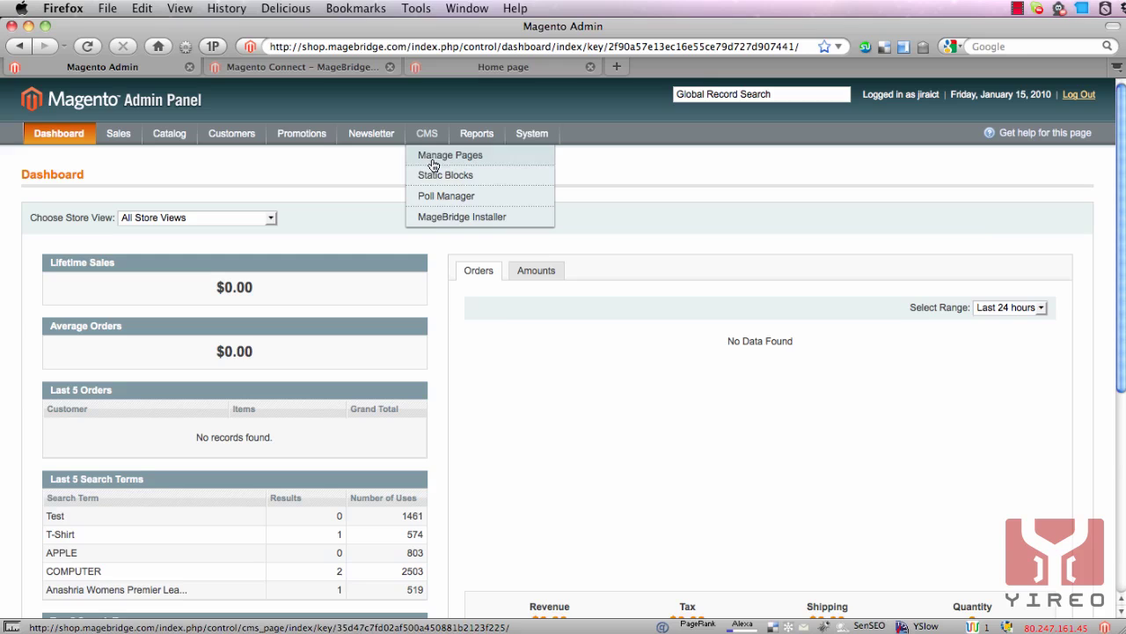
click(487, 220)
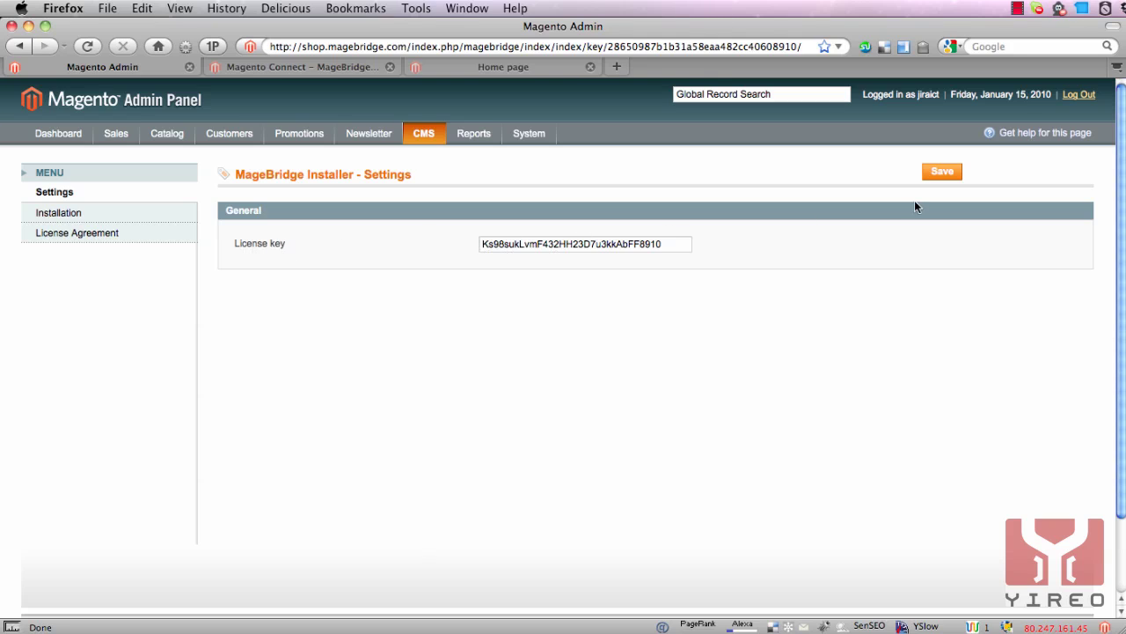
click(942, 171)
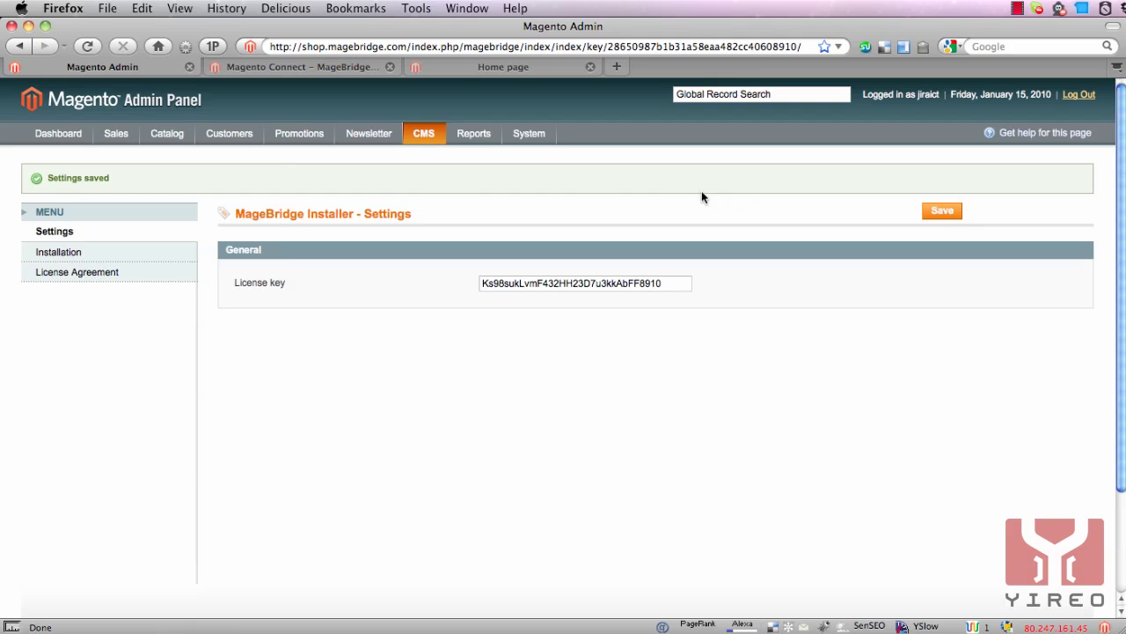
Install the full MageBridge version 1.2.1419 from the Installation page
click(50, 253)
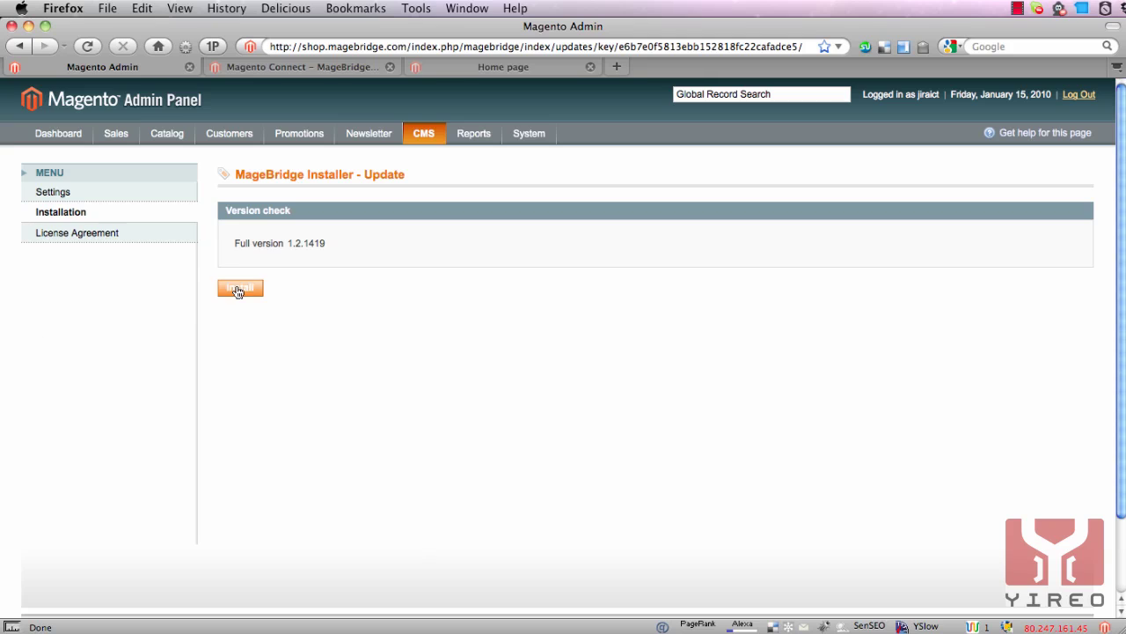
click(241, 291)
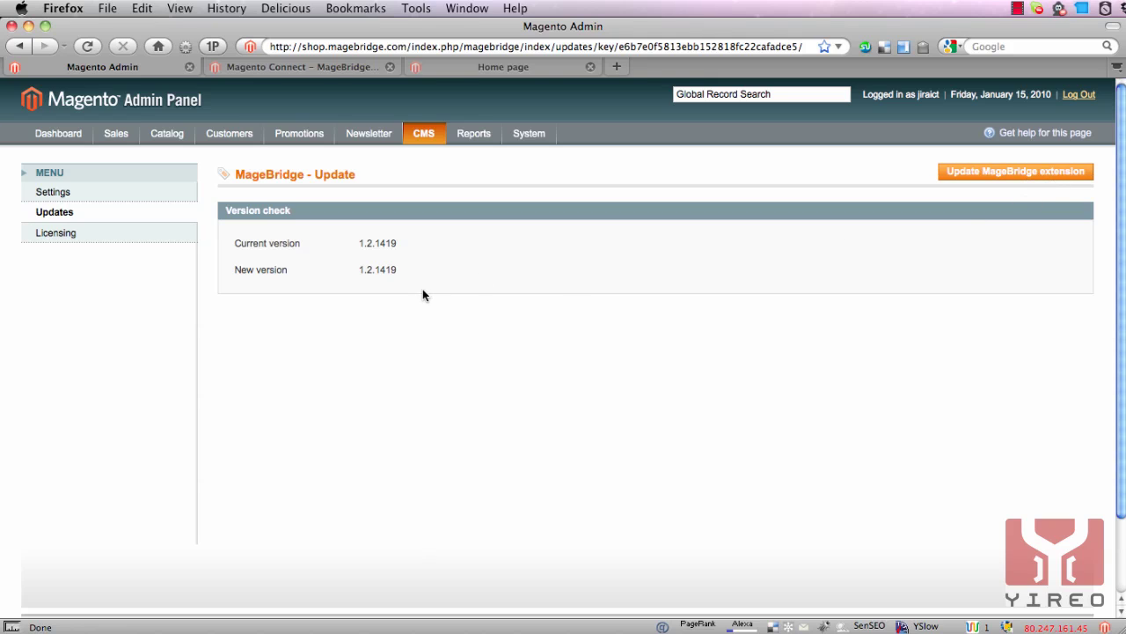
Open MageBridge Settings to view the Joomla! host, API user and API key
click(53, 192)
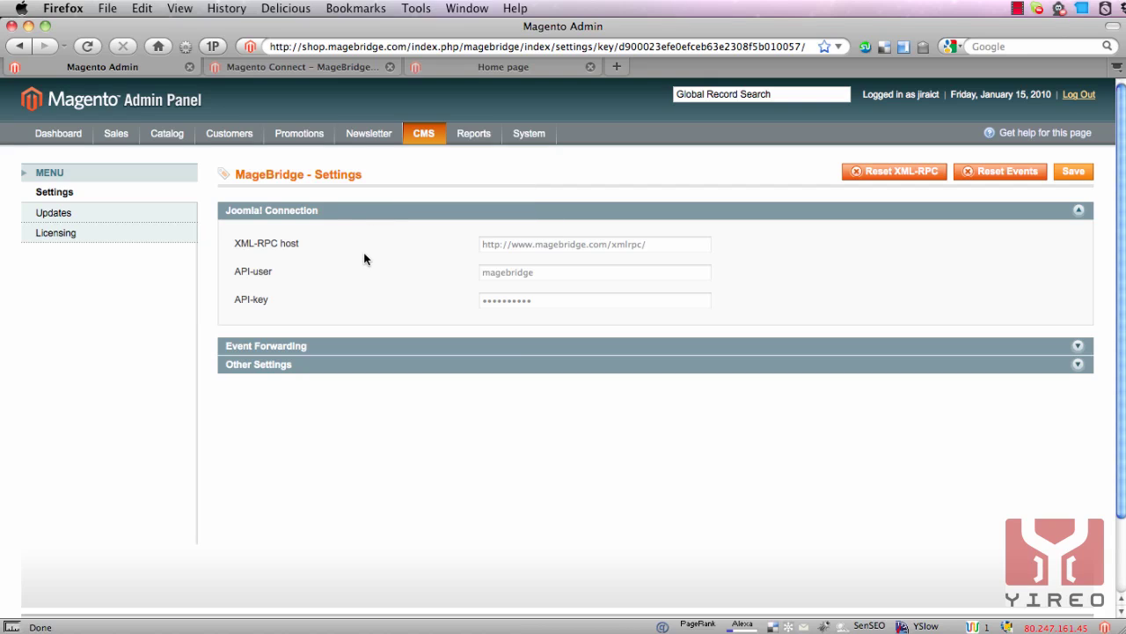
Load magebridge.php on the shop domain from the storefront home page
click(444, 68)
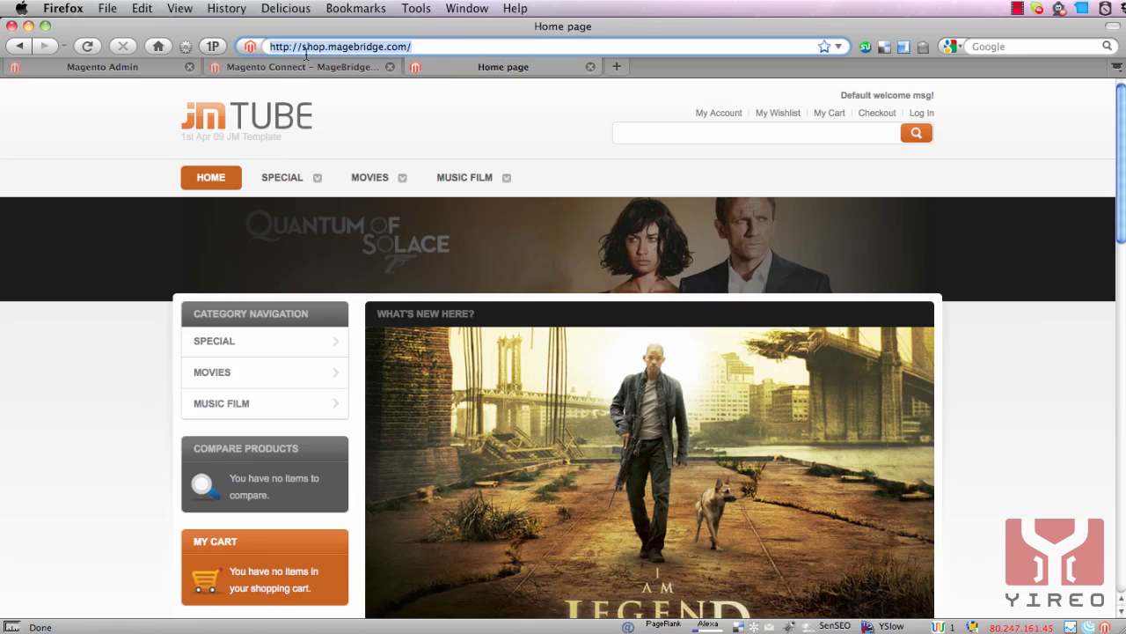
click(416, 48)
text(mage)
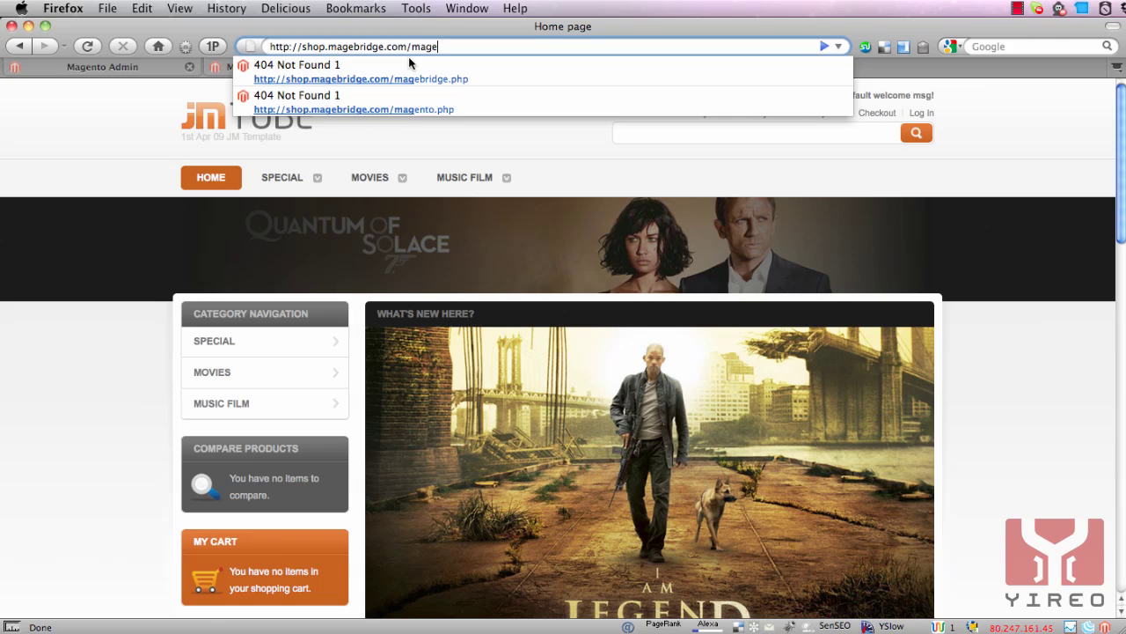
key(Down)
key(Return)
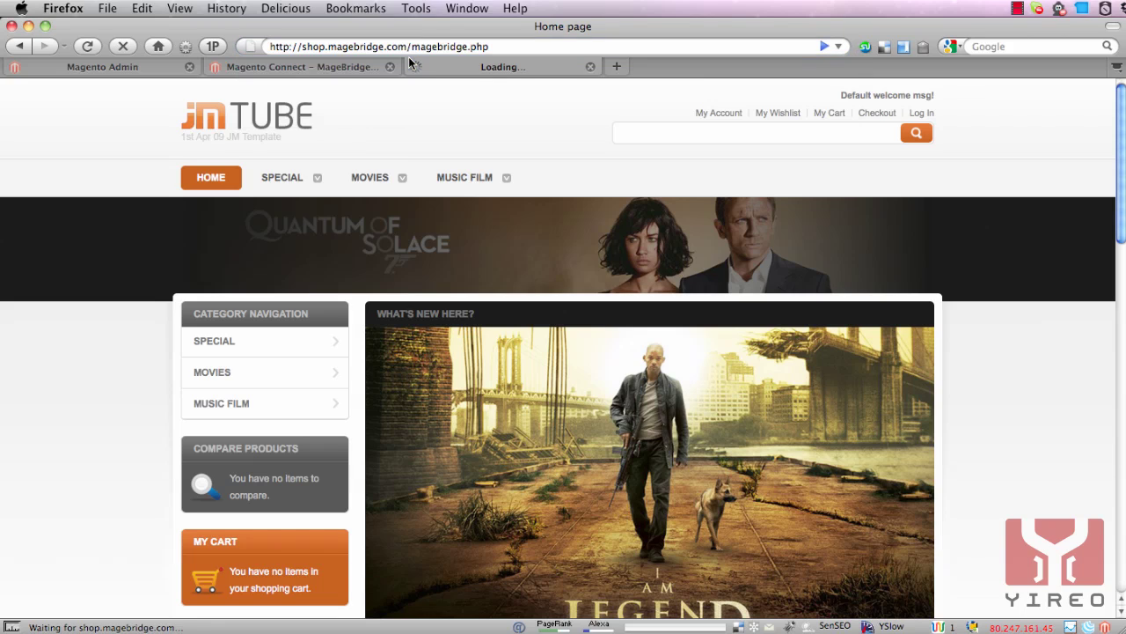